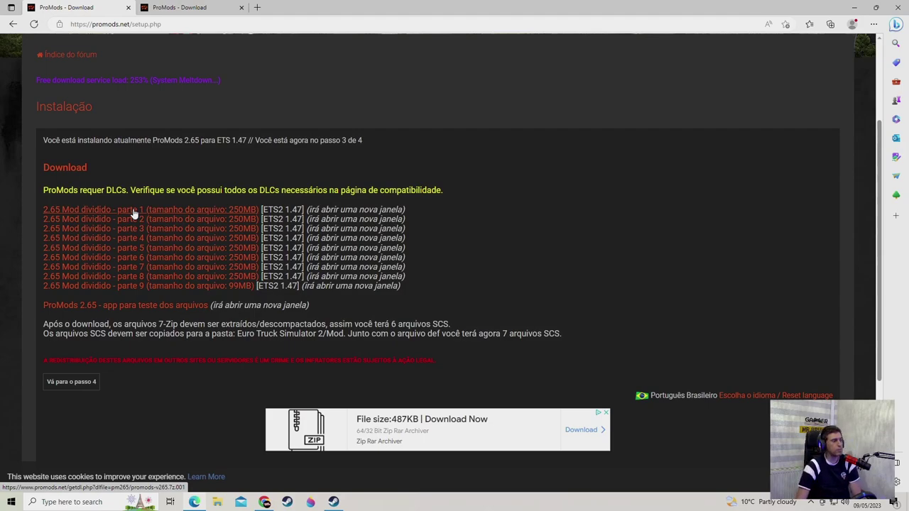
Switch to File Explorer and copy promods-v265, cap-v121, me-v265, tgs-v101, tcp-v135 and promods-ats-def-v123.scs from the Downloads folder
{"action": "left_click", "coordinate": [217, 503]}
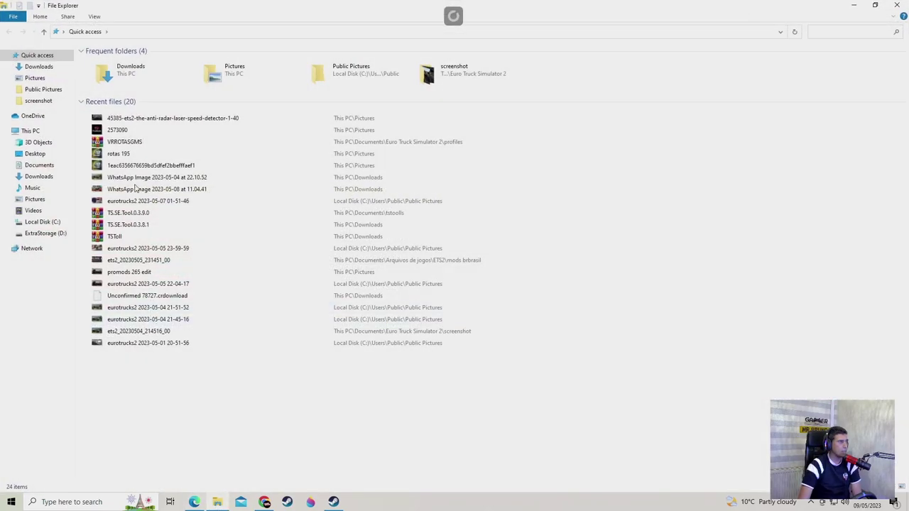
{"action": "left_click", "coordinate": [38, 66]}
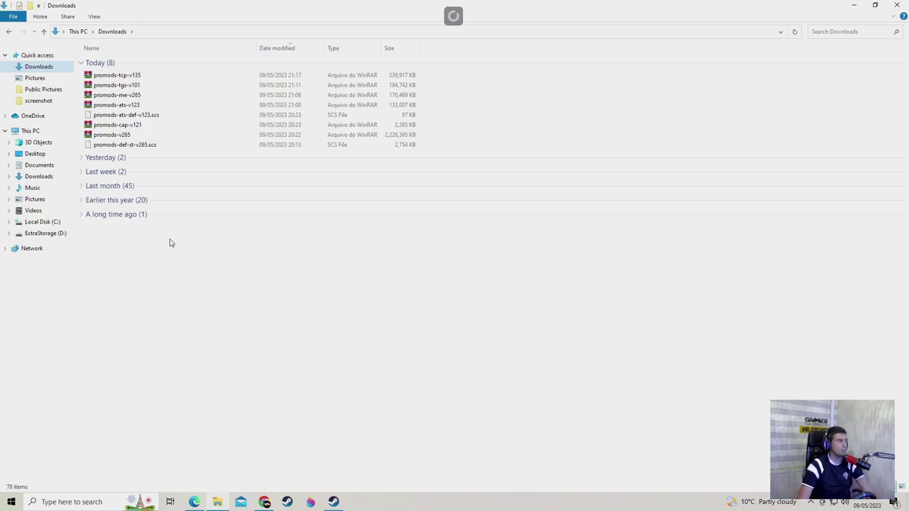
{"action": "left_click", "coordinate": [115, 138]}
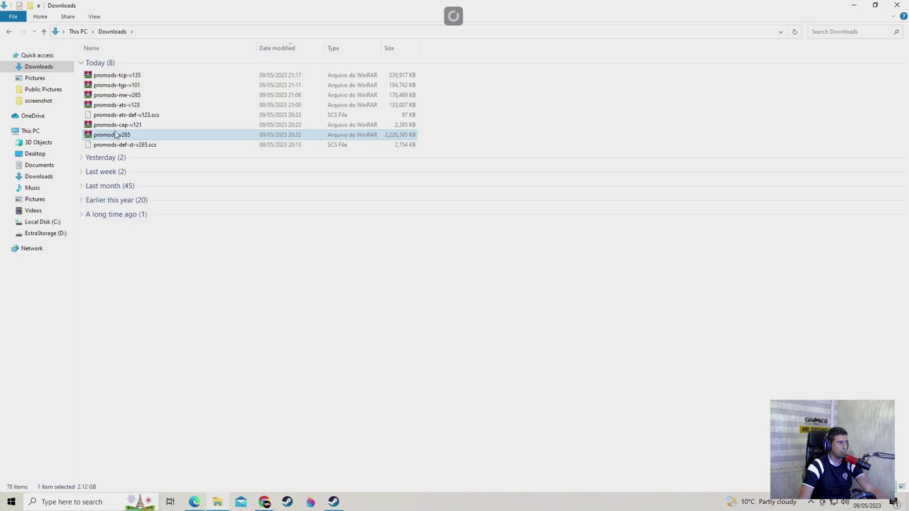
{"action": "left_click", "coordinate": [118, 126], "text": "ctrl"}
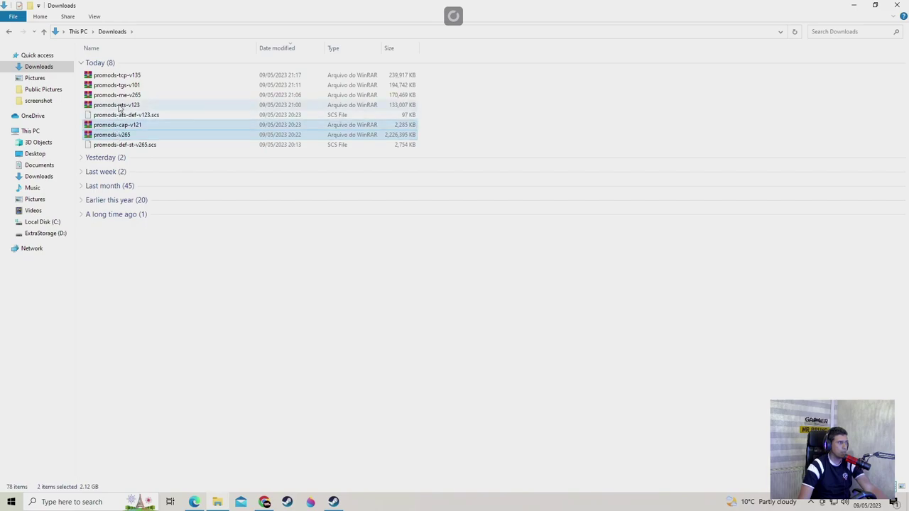
{"action": "left_click", "coordinate": [121, 95], "text": "ctrl"}
{"action": "left_click", "coordinate": [121, 86], "text": "ctrl"}
{"action": "left_click", "coordinate": [122, 77], "text": "ctrl"}
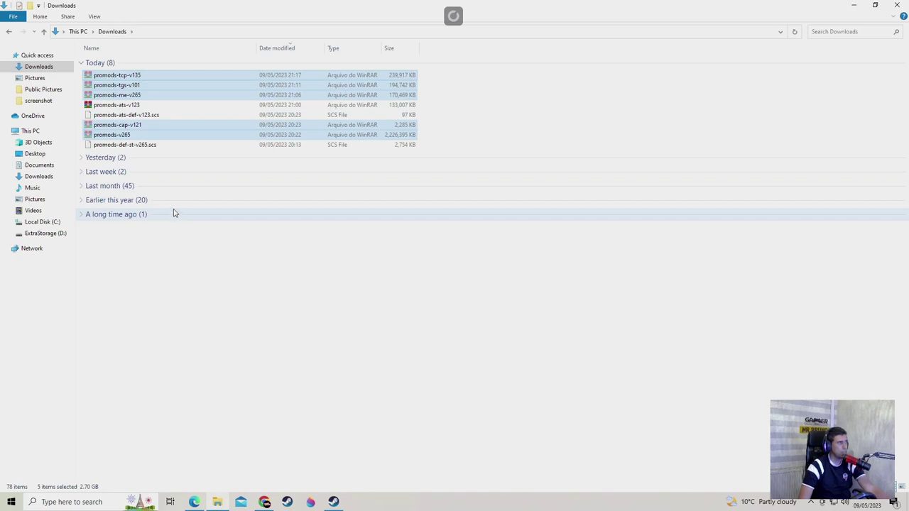
{"action": "left_click", "coordinate": [126, 115], "text": "ctrl"}
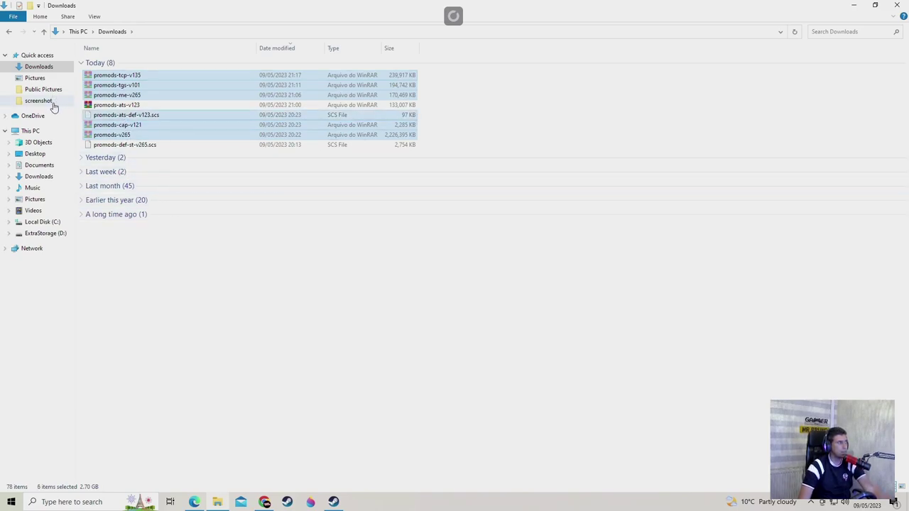
Paste the copied ProMods files into the mod folder of Euro Truck Simulator 2 in Documents
{"action": "left_click", "coordinate": [53, 168]}
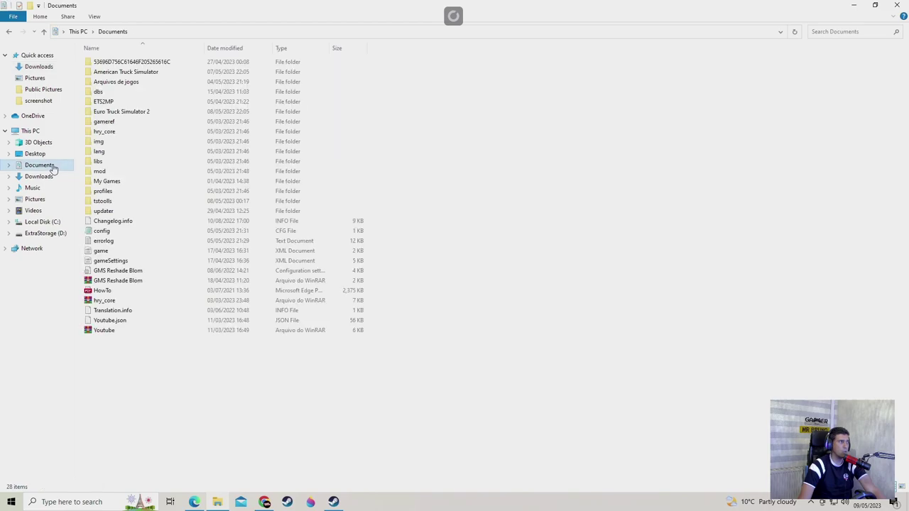
{"action": "double_click", "coordinate": [107, 116]}
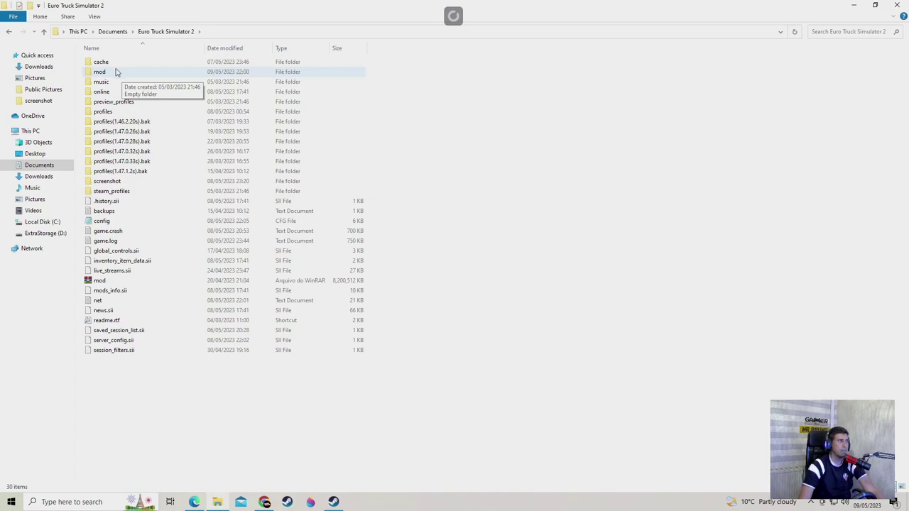
{"action": "double_click", "coordinate": [118, 72]}
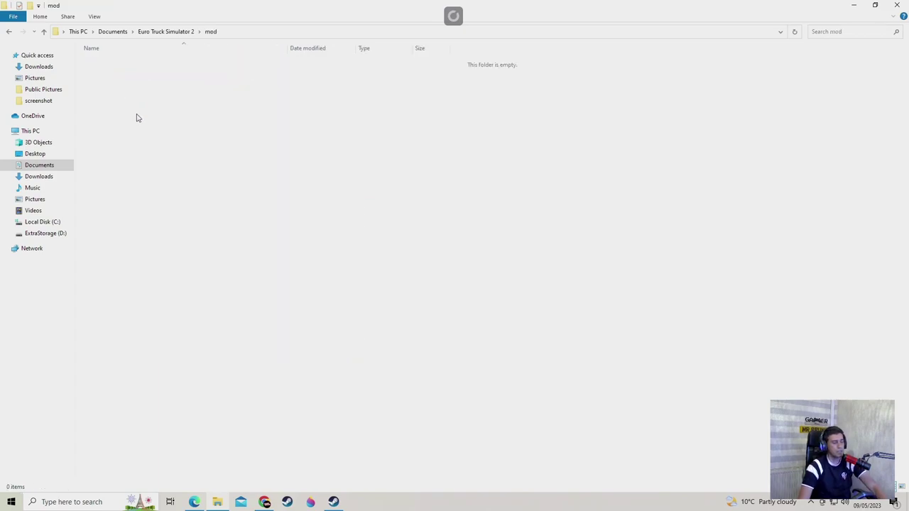
{"action": "key", "text": "ctrl+v"}
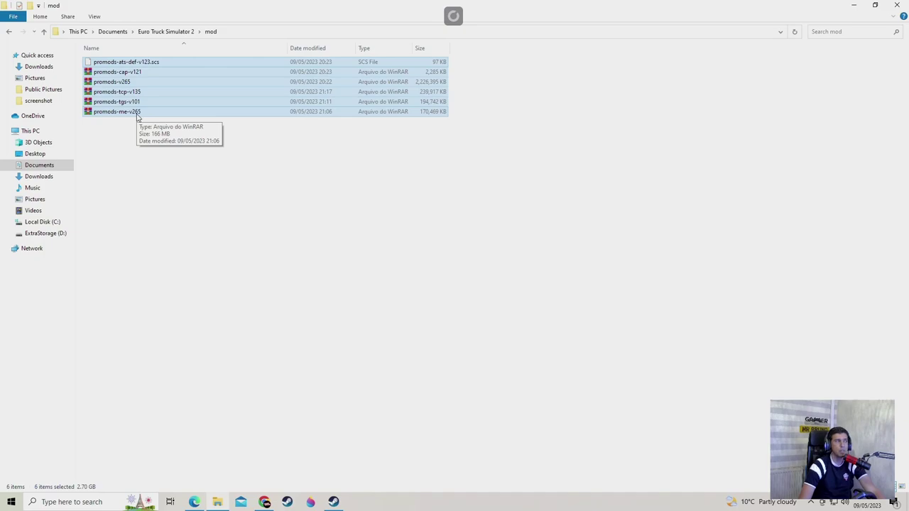
{"action": "left_click", "coordinate": [147, 163]}
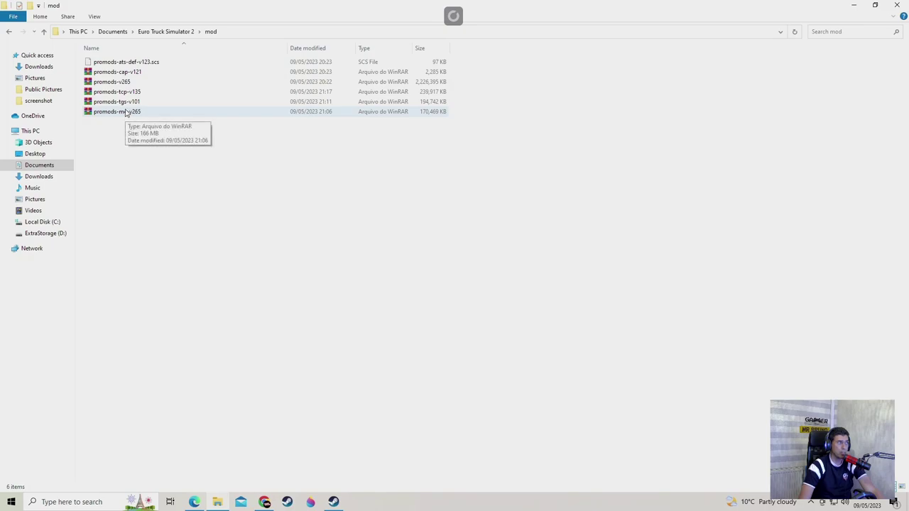
Try to extract the promods-v265 archive directly into the mod folder
{"action": "left_click", "coordinate": [122, 83]}
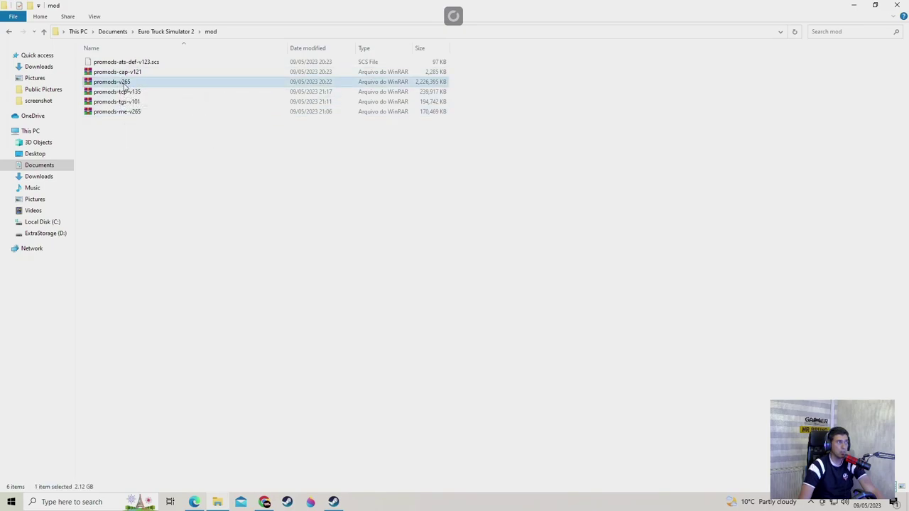
{"action": "right_click", "coordinate": [125, 85]}
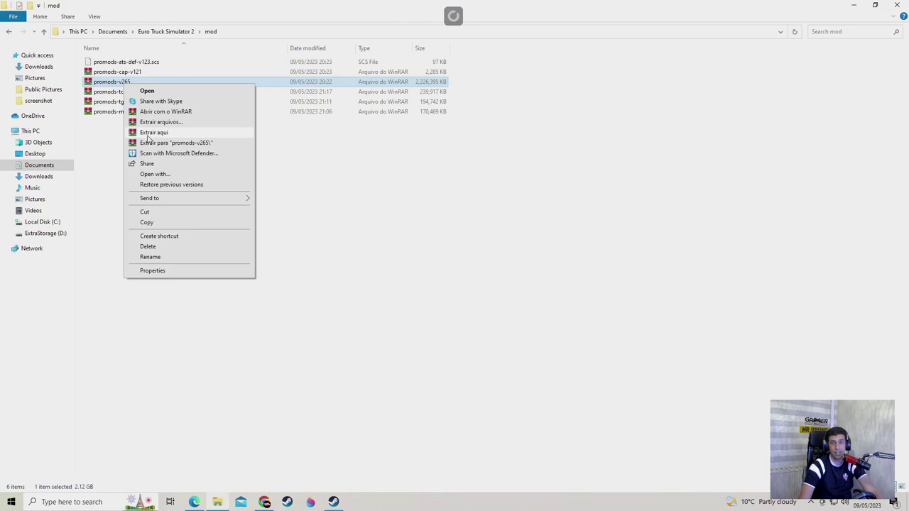
{"action": "left_click", "coordinate": [148, 136]}
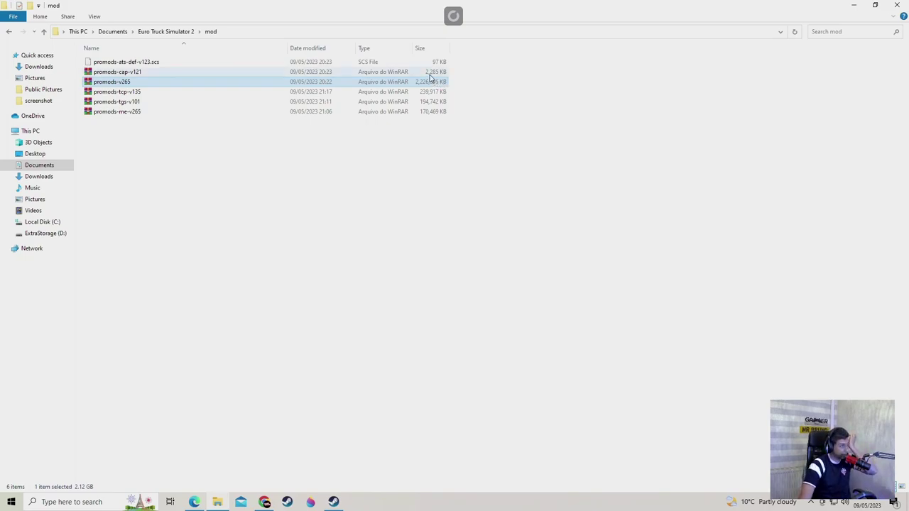
{"action": "right_click", "coordinate": [101, 85]}
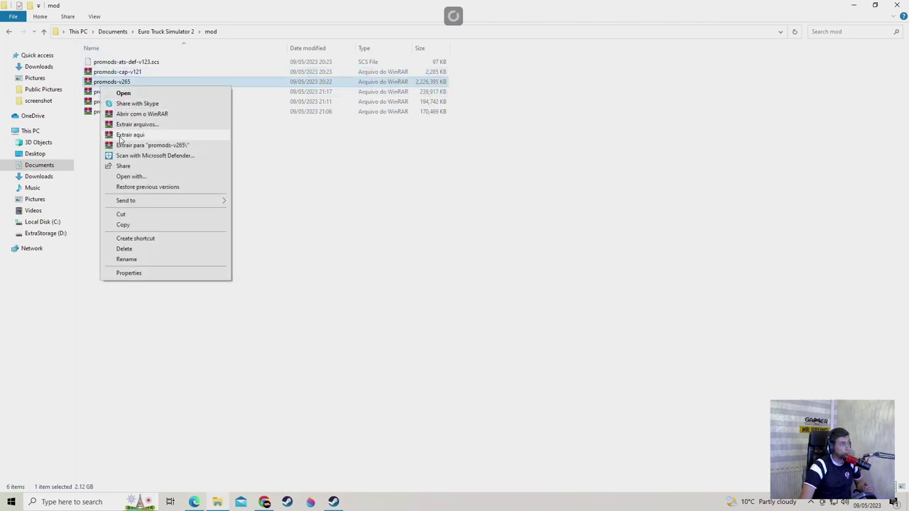
{"action": "left_click", "coordinate": [119, 135]}
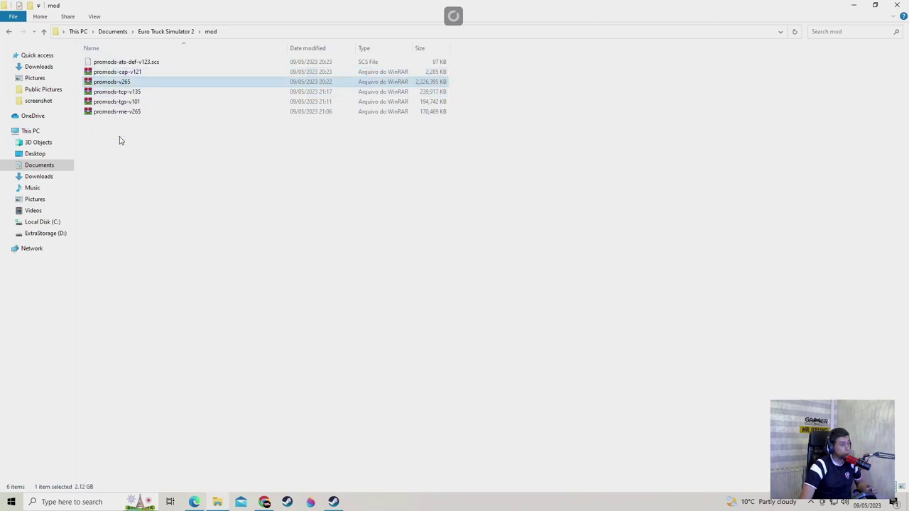
Switch to the browser and open the ProMods forum index to review the available download packages
{"action": "left_click", "coordinate": [194, 502]}
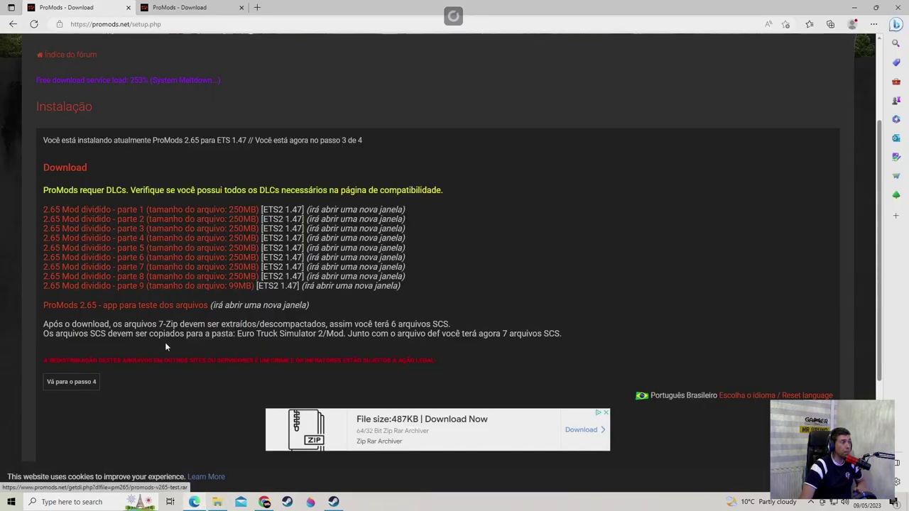
{"action": "left_click", "coordinate": [54, 56]}
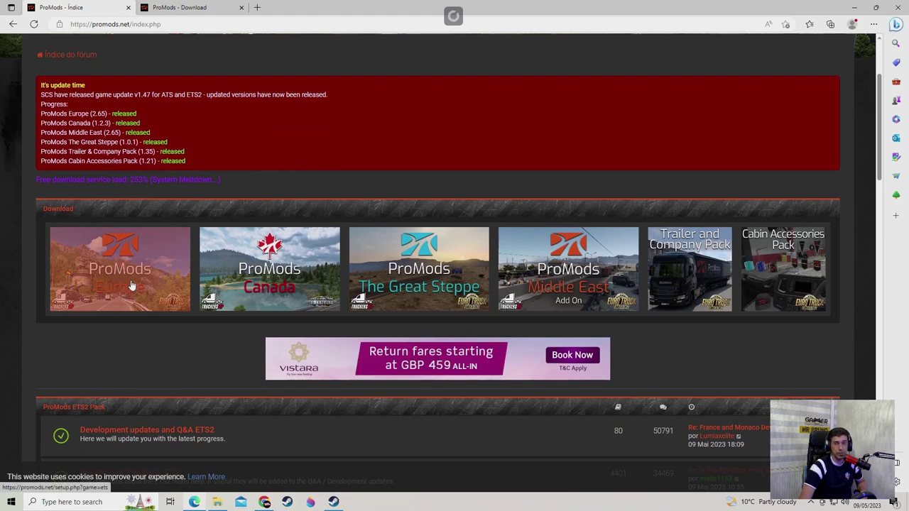
Return to File Explorer and inspect the contents of the promods-tcp-v135 and promods-tgs-v101 archives, closing each one
{"action": "left_click", "coordinate": [218, 502]}
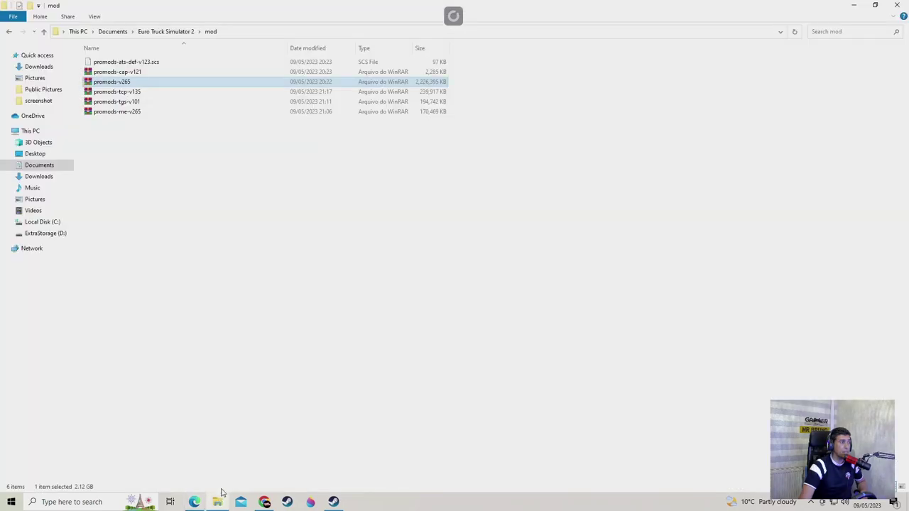
{"action": "double_click", "coordinate": [115, 92]}
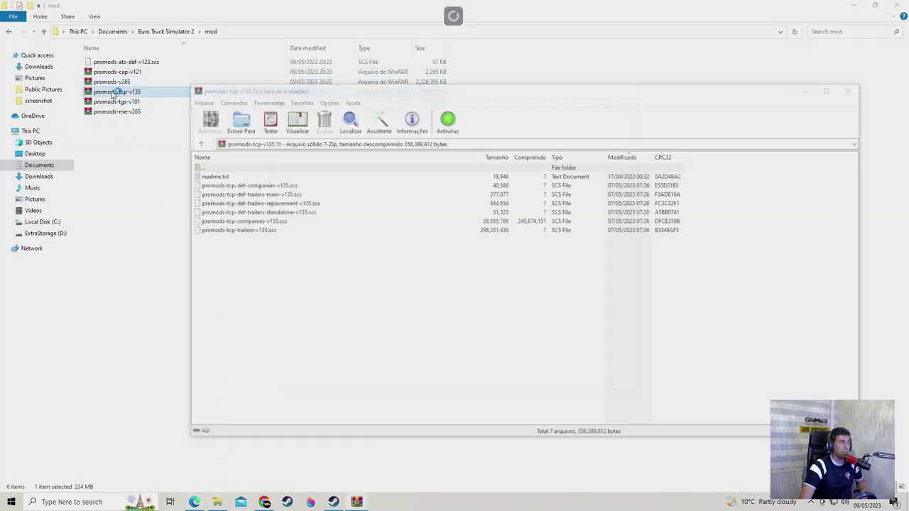
{"action": "left_click", "coordinate": [631, 101]}
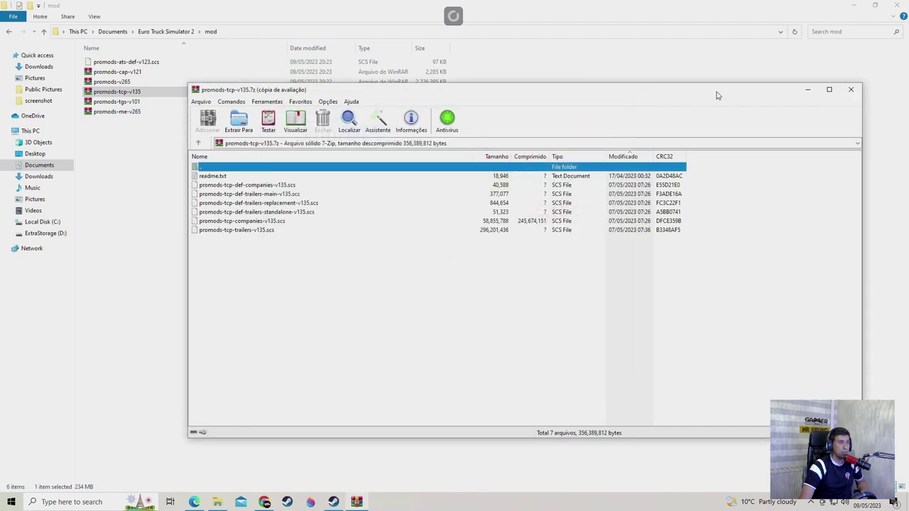
{"action": "left_click", "coordinate": [851, 90]}
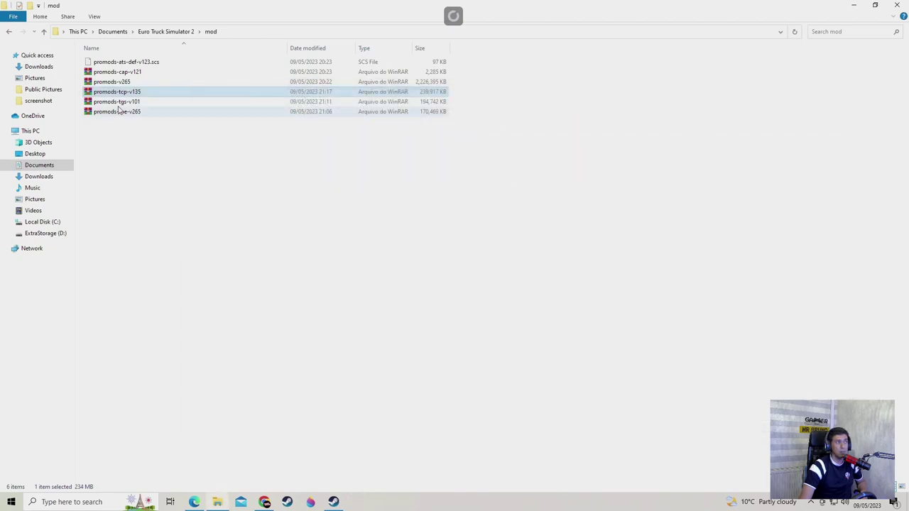
{"action": "left_click", "coordinate": [115, 82]}
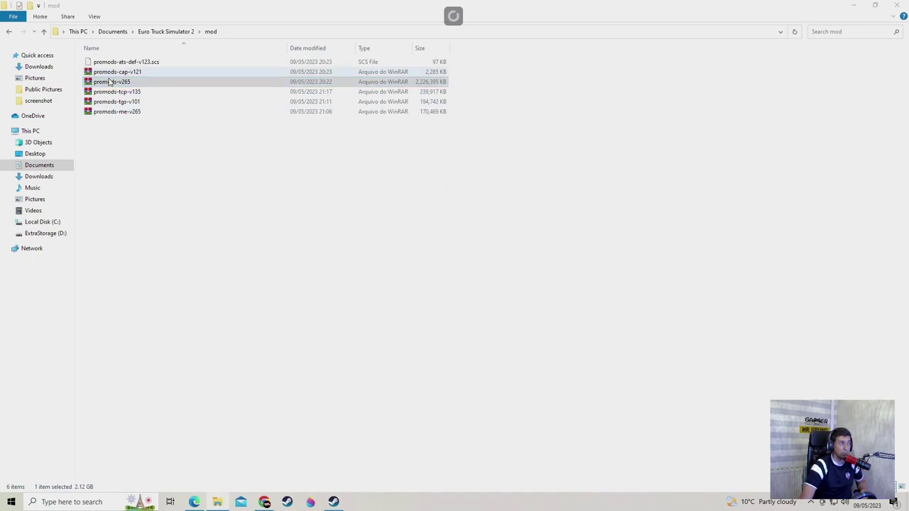
{"action": "double_click", "coordinate": [113, 102]}
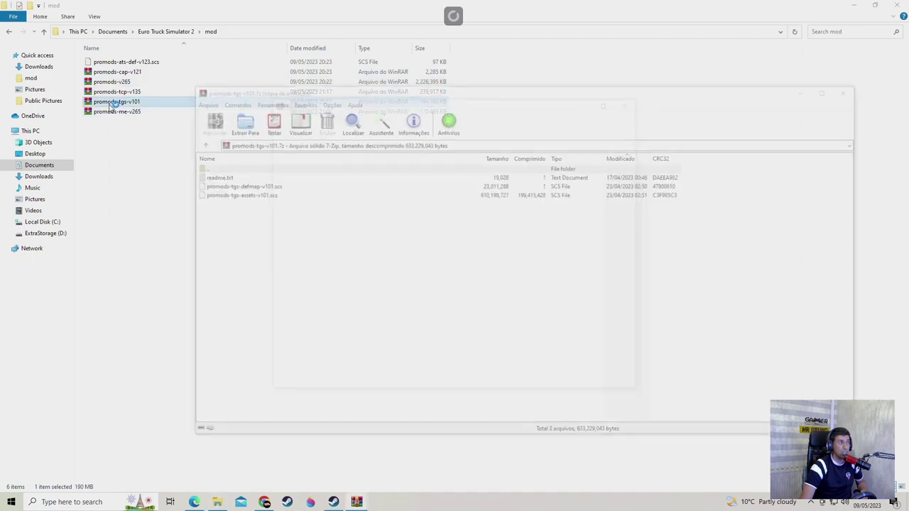
{"action": "left_click", "coordinate": [630, 102]}
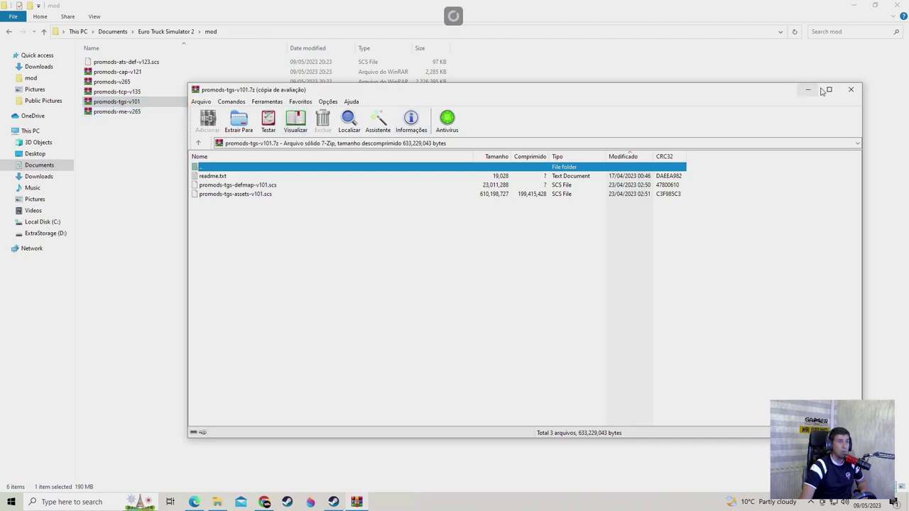
{"action": "left_click", "coordinate": [851, 88]}
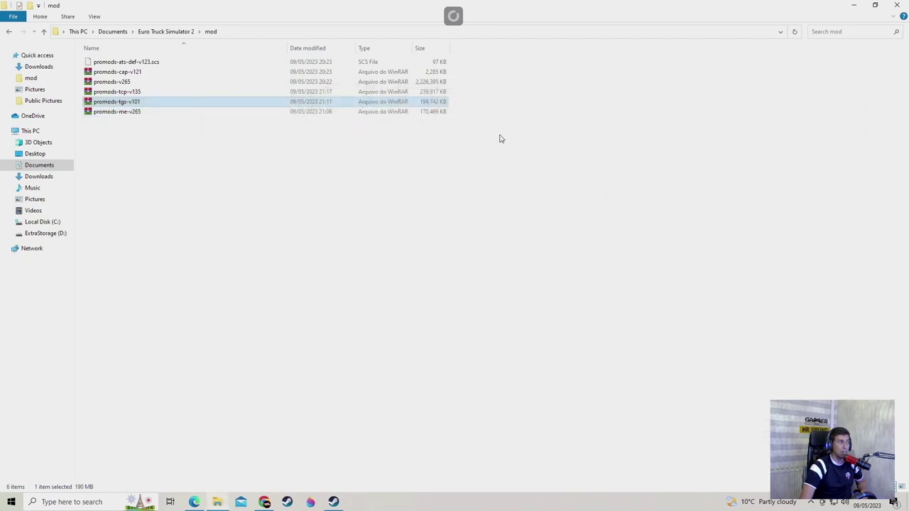
Extract promods-me-assets-v265.scs and promods-me-defmap-v265.scs from the promods-me-v265 archive into the mod folder
{"action": "double_click", "coordinate": [110, 114]}
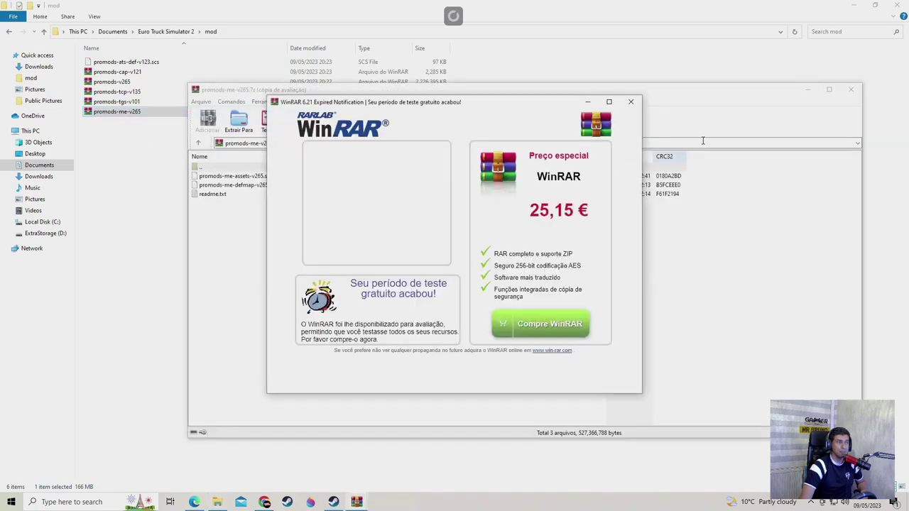
{"action": "left_click", "coordinate": [632, 103]}
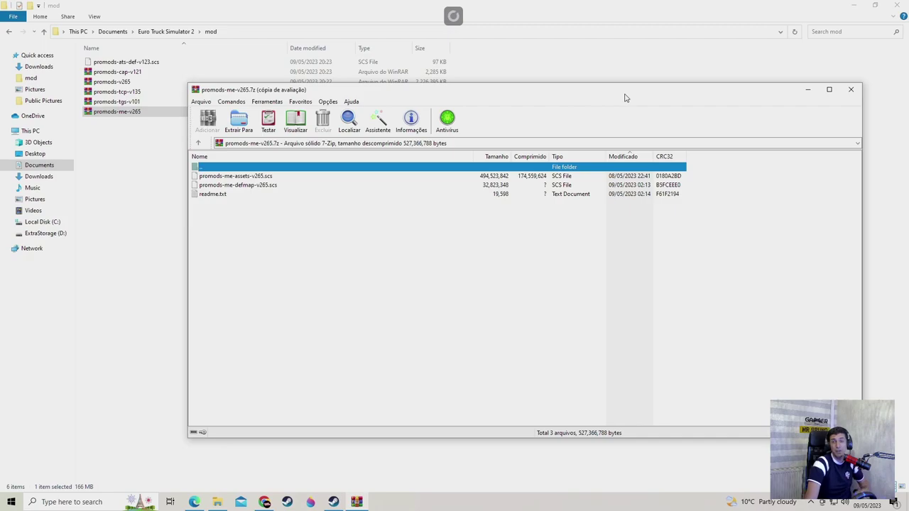
{"action": "left_click", "coordinate": [252, 186]}
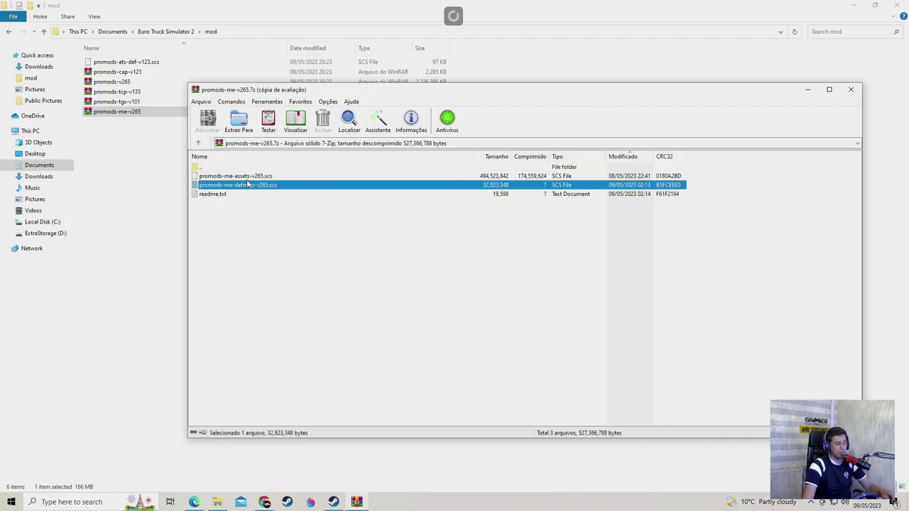
{"action": "left_click", "coordinate": [244, 177], "text": "shift"}
{"action": "left_click_drag", "start_coordinate": [245, 180], "coordinate": [125, 204]}
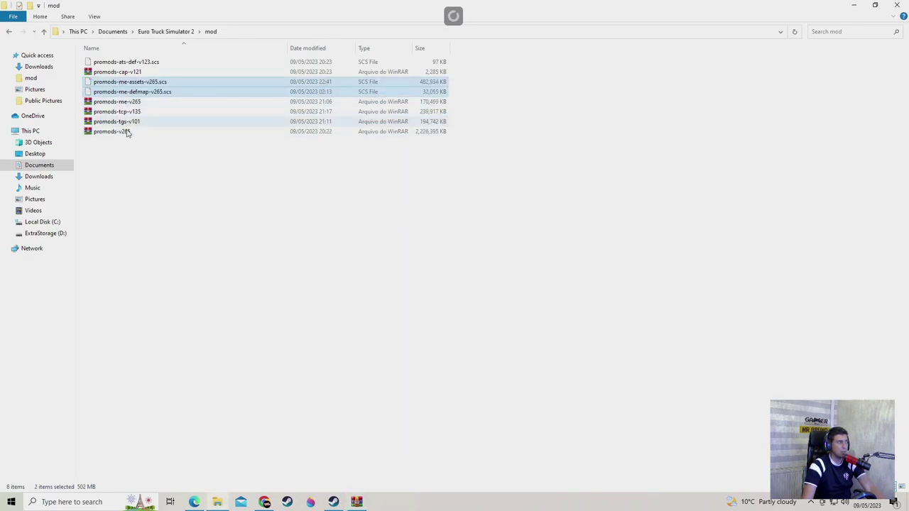
Extract promods-tgs-defmap-v101.scs and promods-tgs-assets-v101.scs from the promods-tgs-v101 archive into the mod folder
{"action": "double_click", "coordinate": [116, 121]}
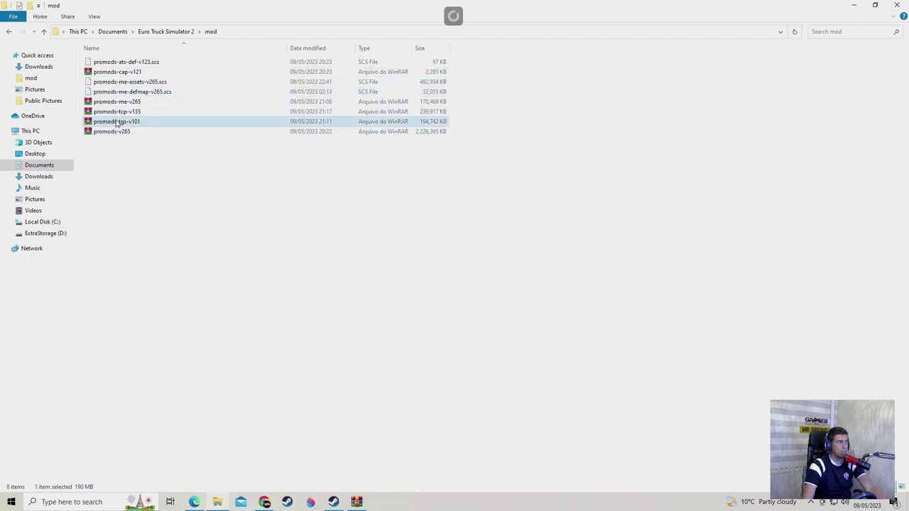
{"action": "left_click_drag", "start_coordinate": [253, 226], "coordinate": [213, 185]}
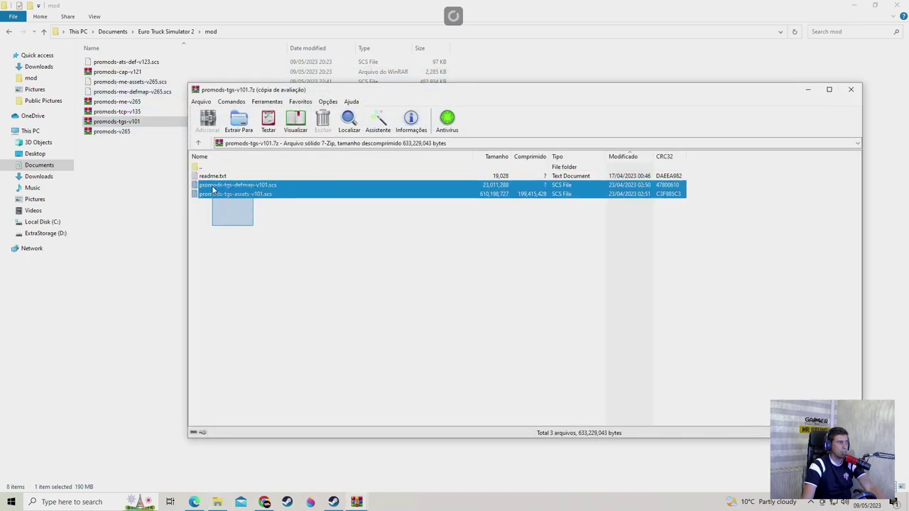
{"action": "left_click", "coordinate": [597, 226]}
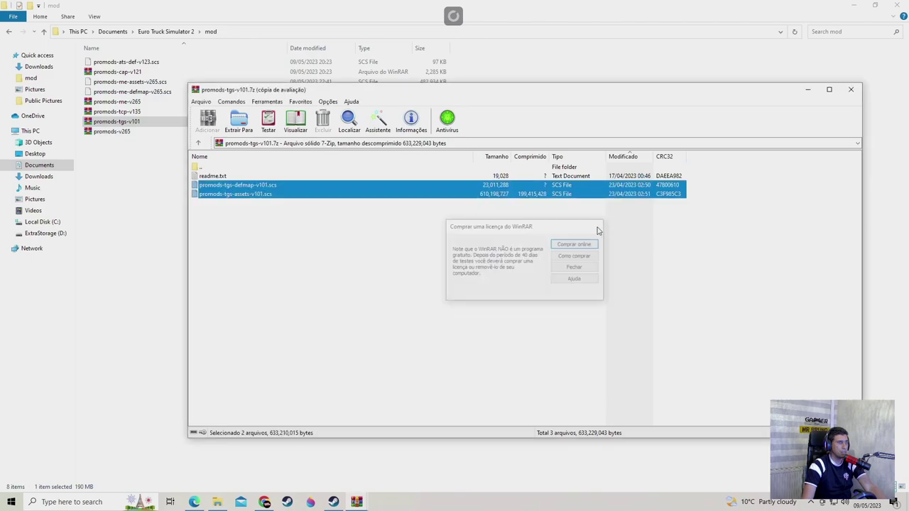
{"action": "left_click_drag", "start_coordinate": [227, 194], "coordinate": [84, 226]}
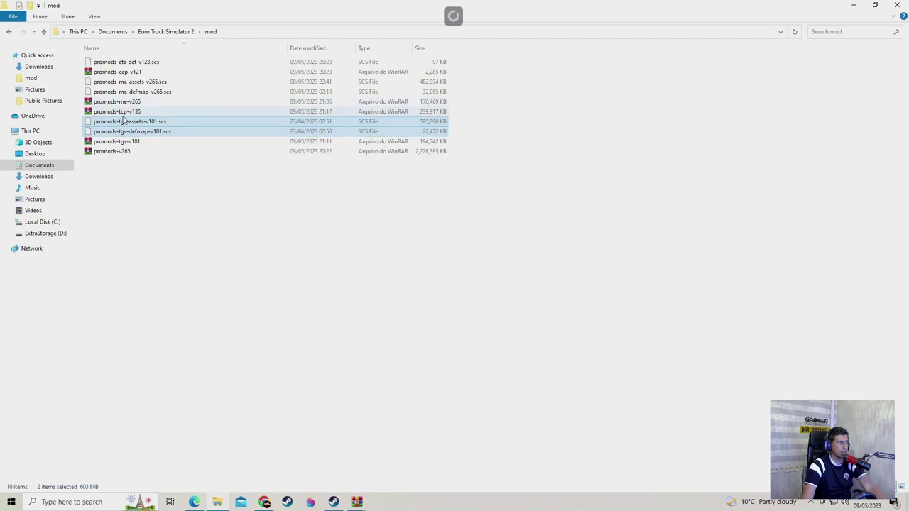
Extract the six SCS files (model1, model2, model3, media, assets and map) from the promods-v265 archive into the mod folder
{"action": "double_click", "coordinate": [122, 112]}
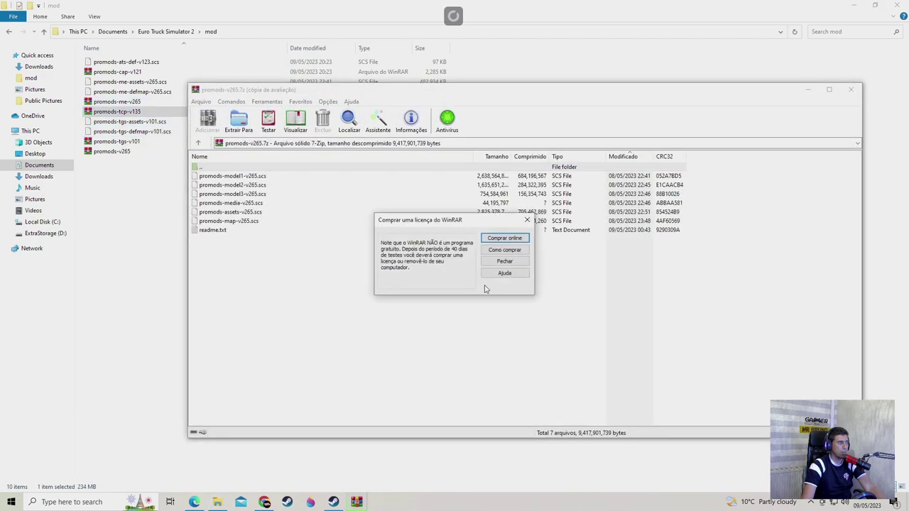
{"action": "left_click", "coordinate": [528, 220]}
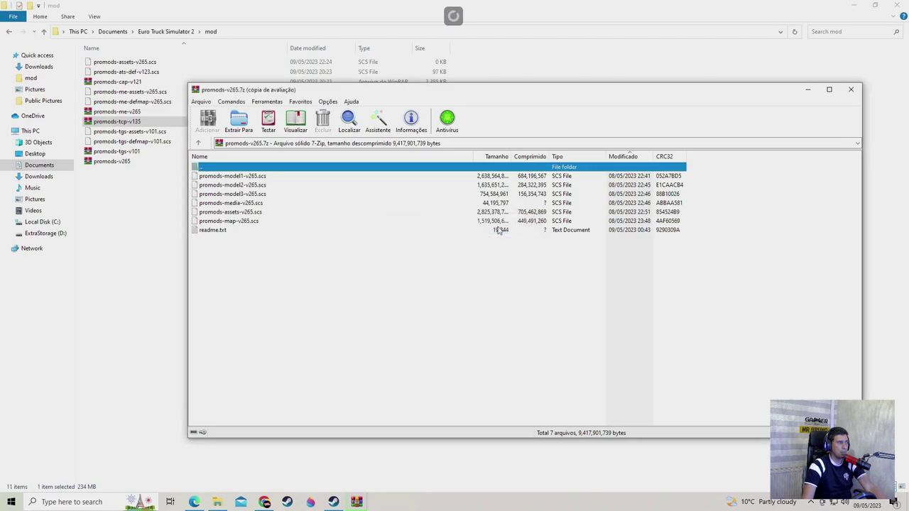
{"action": "left_click", "coordinate": [238, 177]}
{"action": "left_click", "coordinate": [243, 222], "text": "shift"}
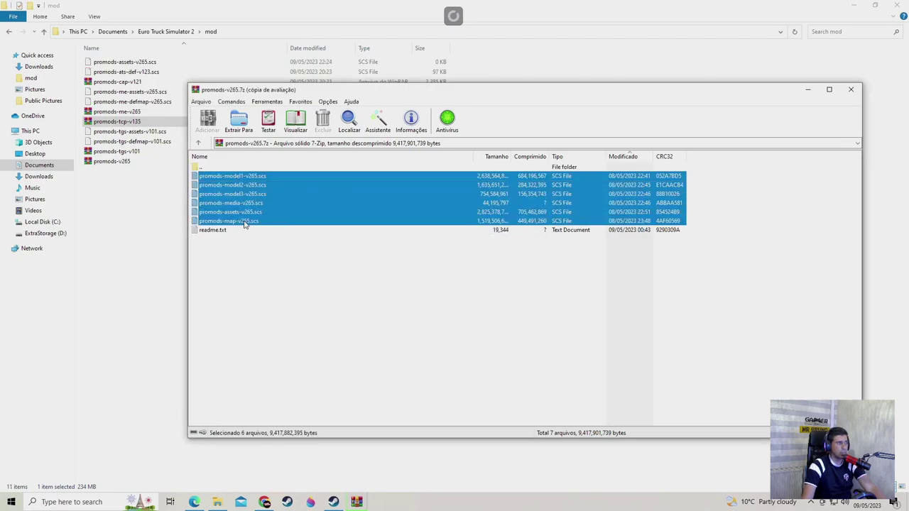
{"action": "left_click_drag", "start_coordinate": [240, 187], "coordinate": [126, 230]}
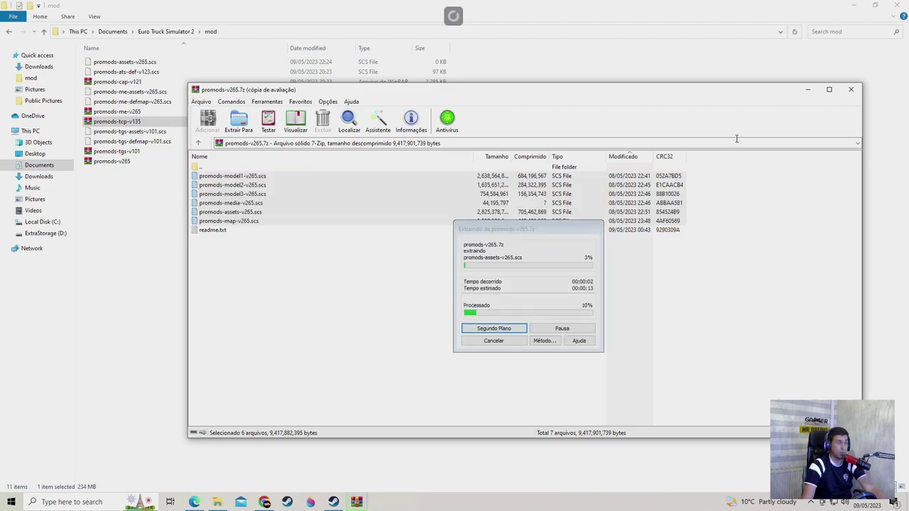
{"action": "left_click", "coordinate": [851, 89]}
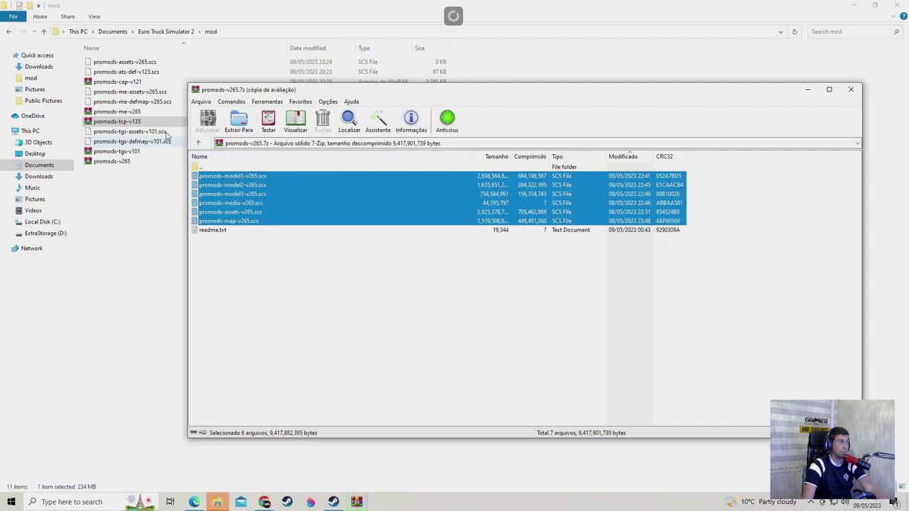
Extract promods-cap-v121.scs from the promods-cap-v121 archive into the mod folder
{"action": "double_click", "coordinate": [119, 82]}
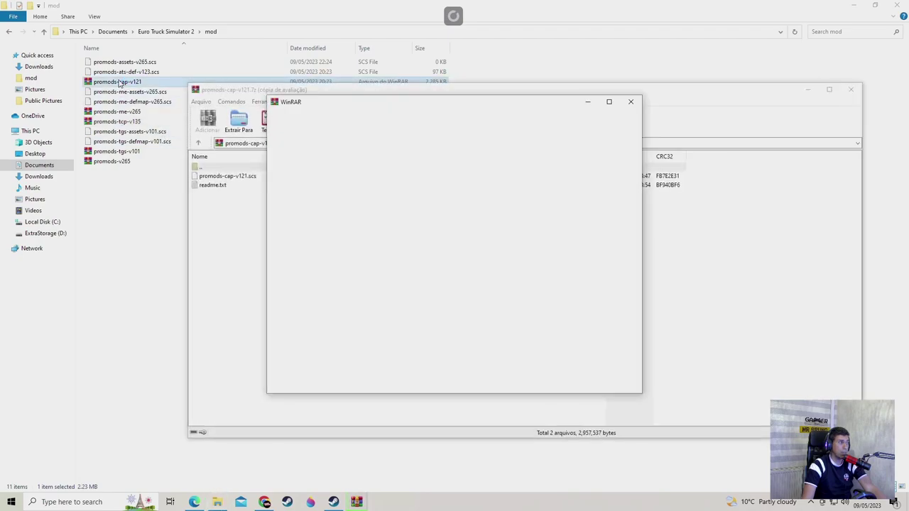
{"action": "left_click", "coordinate": [633, 102]}
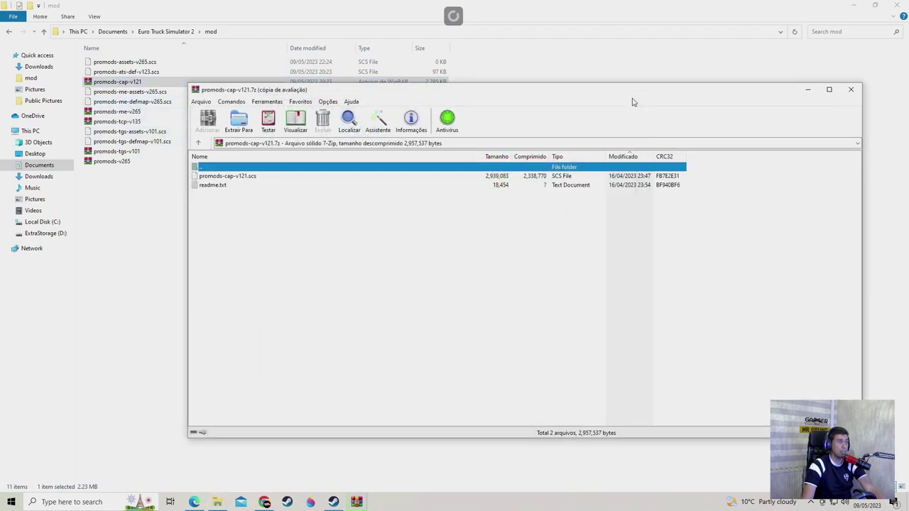
{"action": "left_click", "coordinate": [245, 177]}
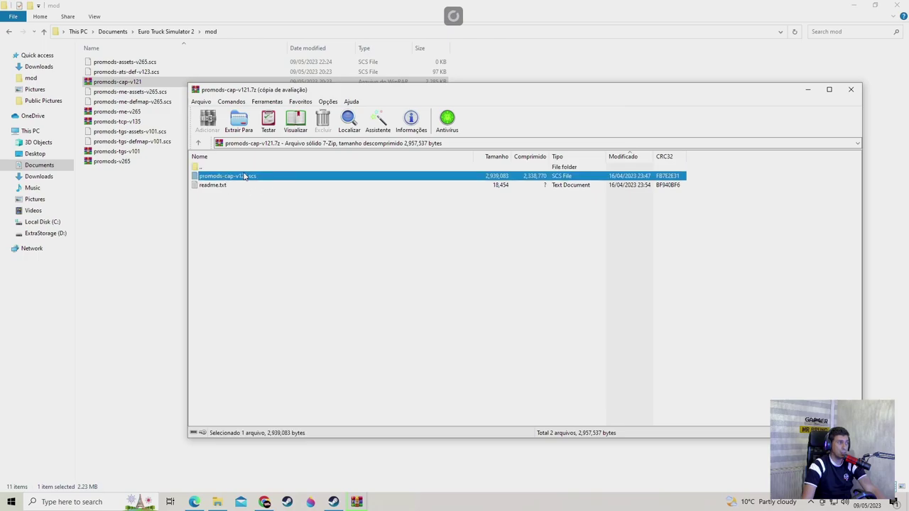
{"action": "left_click_drag", "start_coordinate": [248, 178], "coordinate": [87, 227]}
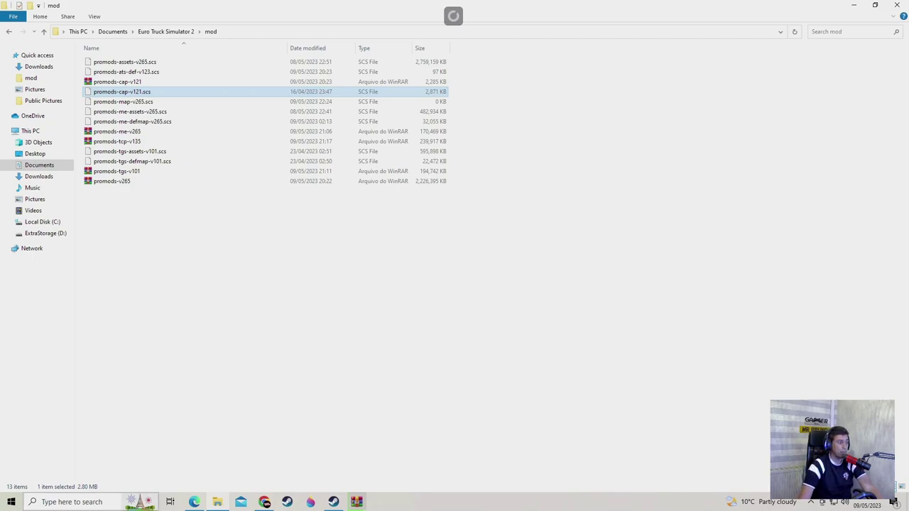
Check the ProMods forum index in the browser, then return to File Explorer and open the promods-v265 archive
{"action": "left_click", "coordinate": [190, 503]}
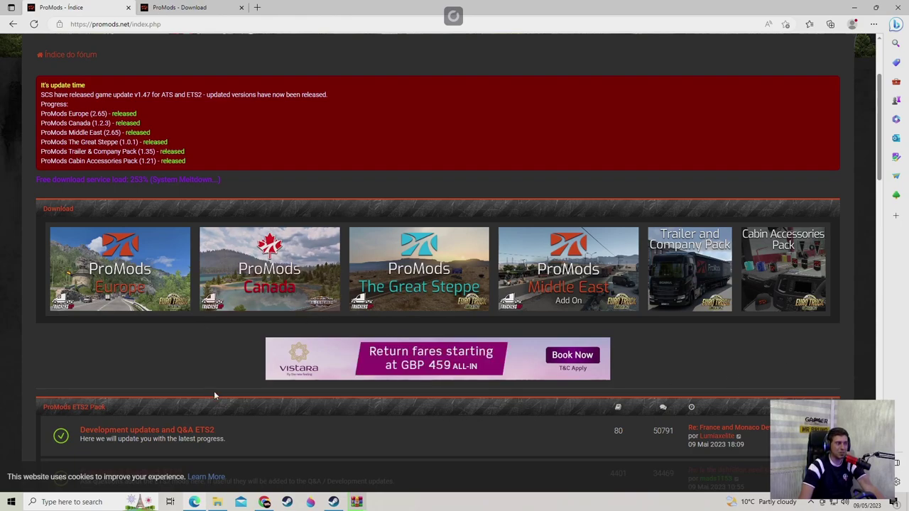
{"action": "left_click", "coordinate": [221, 504]}
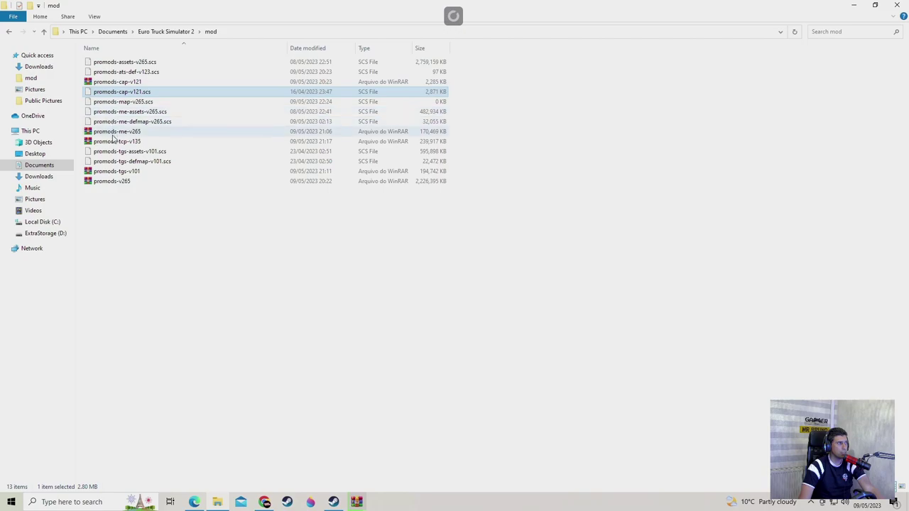
{"action": "left_click", "coordinate": [111, 183]}
{"action": "double_click", "coordinate": [111, 183]}
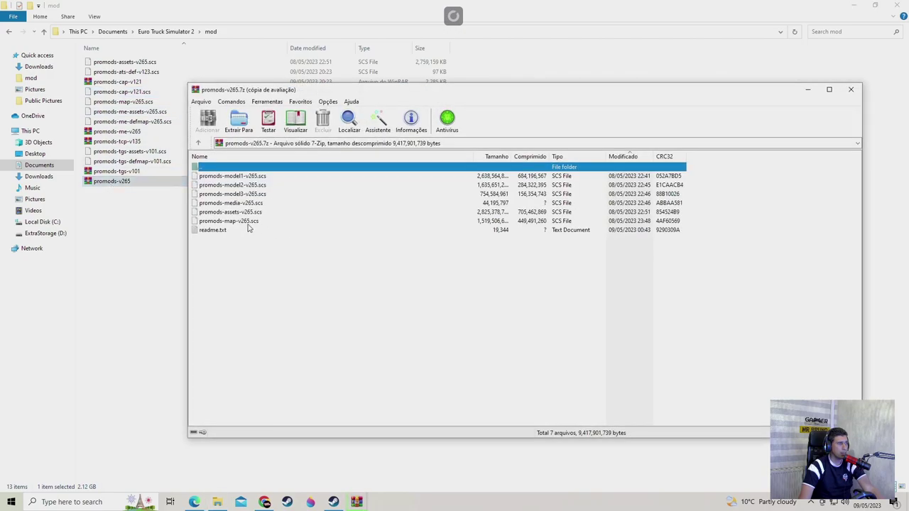
{"action": "left_click", "coordinate": [248, 223]}
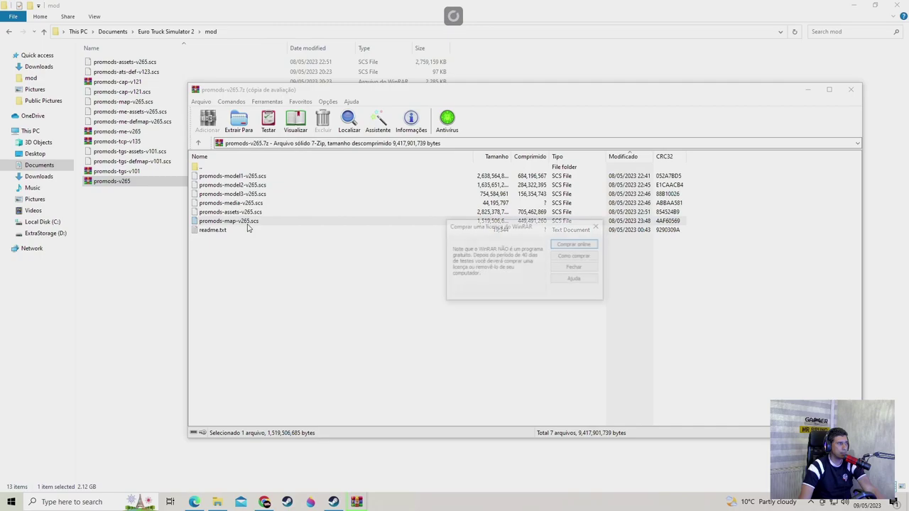
{"action": "left_click", "coordinate": [598, 227]}
Close the leftover me-v265, tgs-v101, tcp-v135 and cap-v121 archive windows and the duplicate promods-v265 window
{"action": "left_click", "coordinate": [353, 504]}
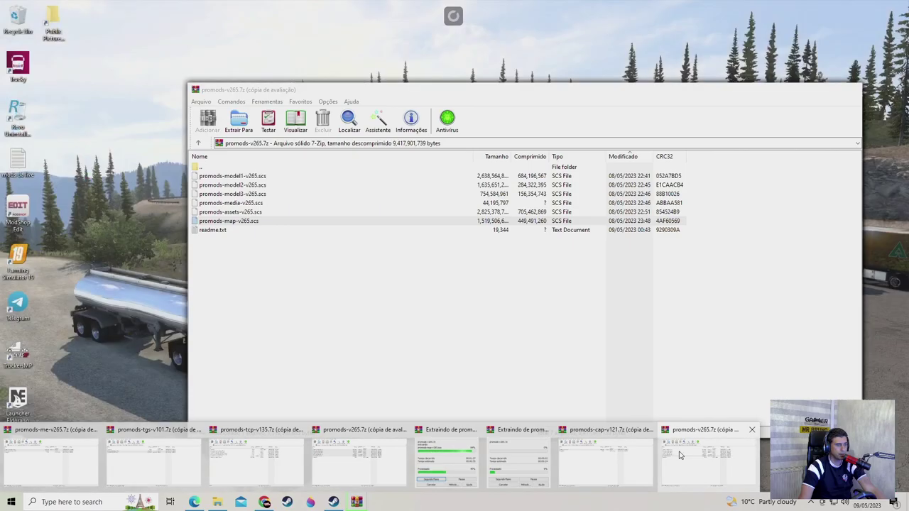
{"action": "mouse_move", "coordinate": [628, 459]}
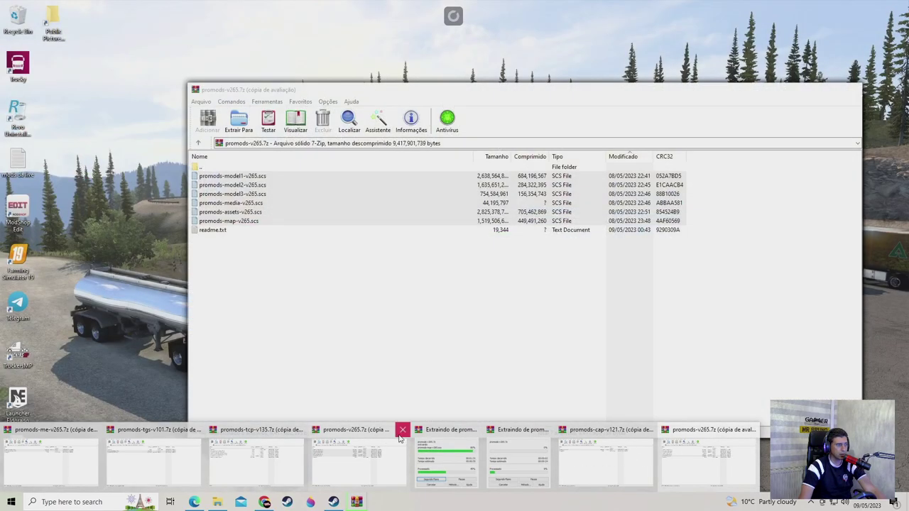
{"action": "left_click", "coordinate": [401, 432]}
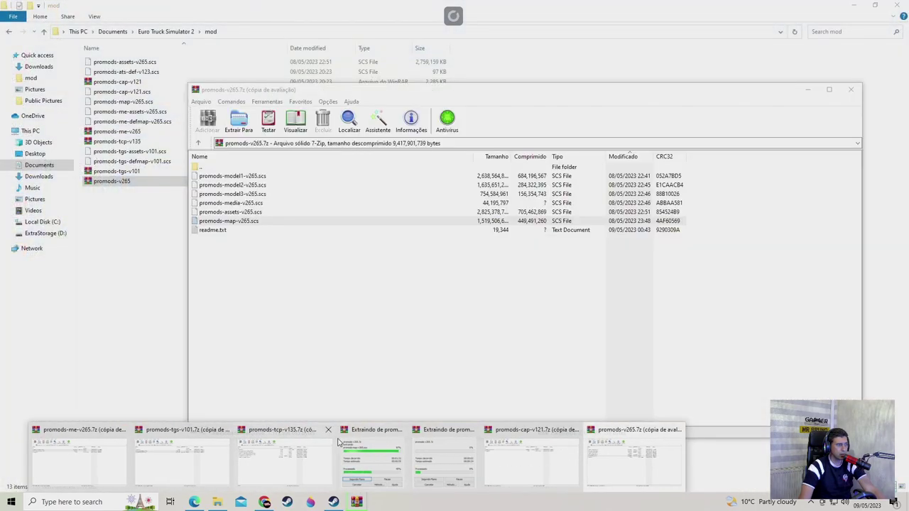
{"action": "middle_click", "coordinate": [277, 441]}
{"action": "left_click", "coordinate": [278, 439]}
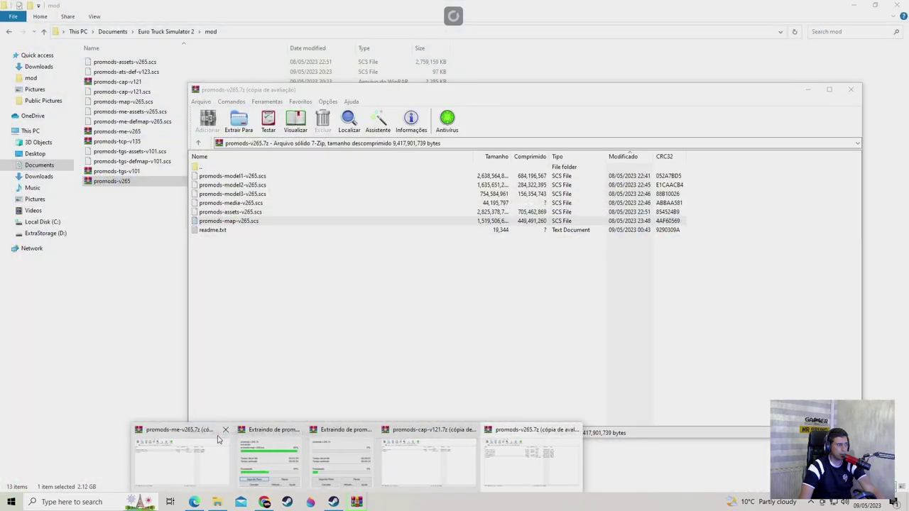
{"action": "left_click", "coordinate": [224, 438]}
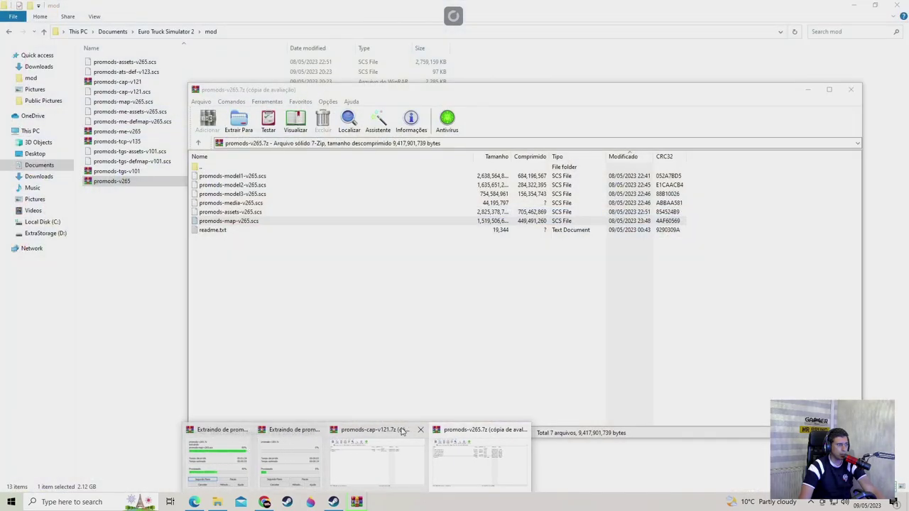
{"action": "left_click", "coordinate": [421, 431]}
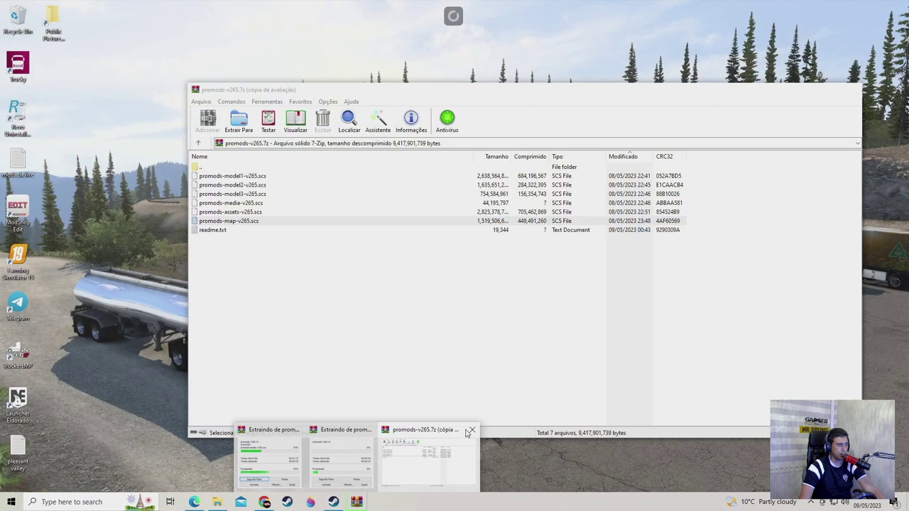
In the remaining promods-v265 archive window, select all SCS files from promods-model1 to promods-map and extract them again into the mod folder
{"action": "left_click", "coordinate": [444, 458]}
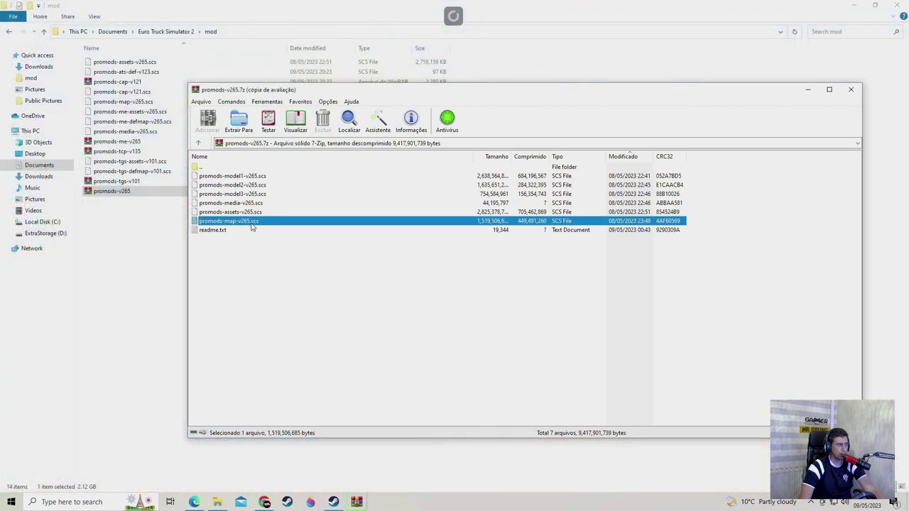
{"action": "left_click", "coordinate": [233, 177], "text": "shift"}
{"action": "left_click_drag", "start_coordinate": [239, 179], "coordinate": [109, 256]}
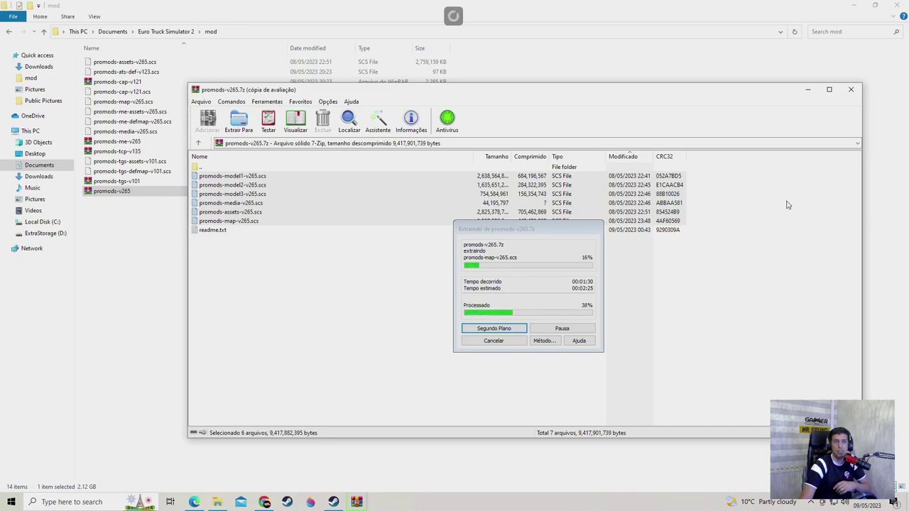
Open the Shadow Quick Menu and take the remote desktop session out of full screen
{"action": "left_click", "coordinate": [453, 15]}
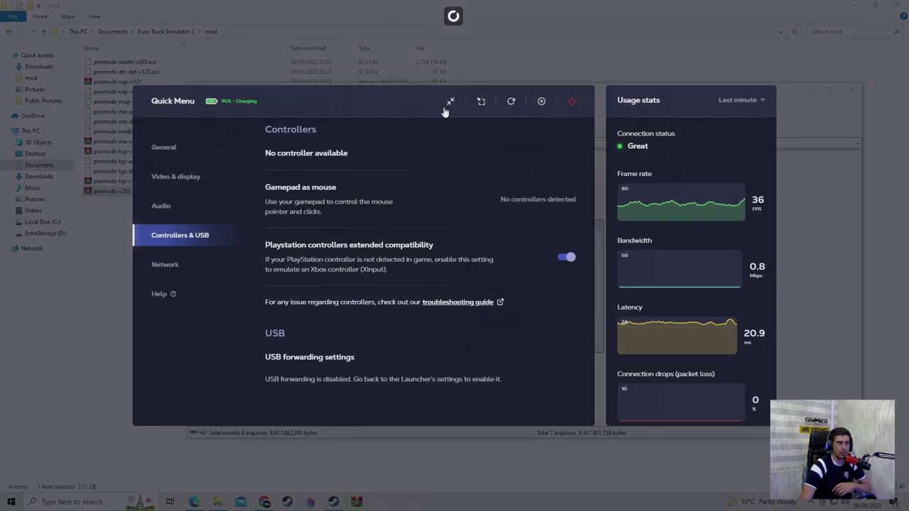
{"action": "left_click", "coordinate": [449, 103]}
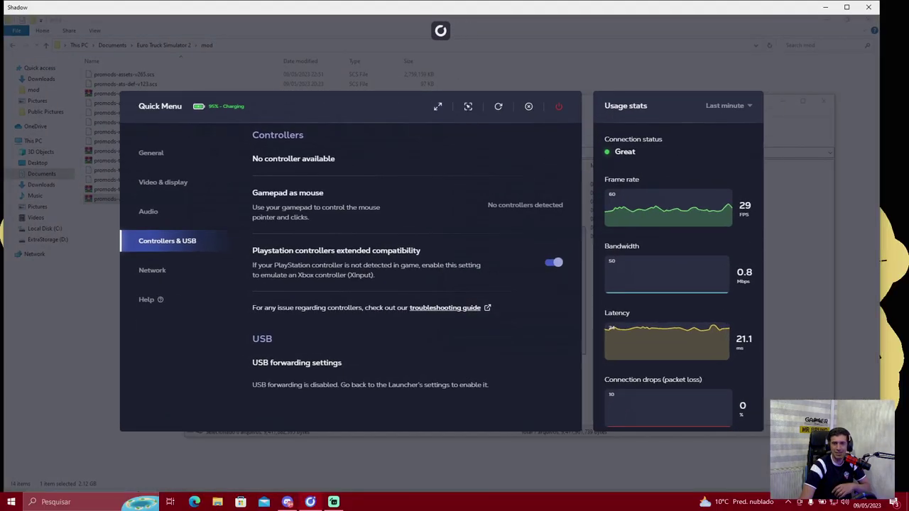